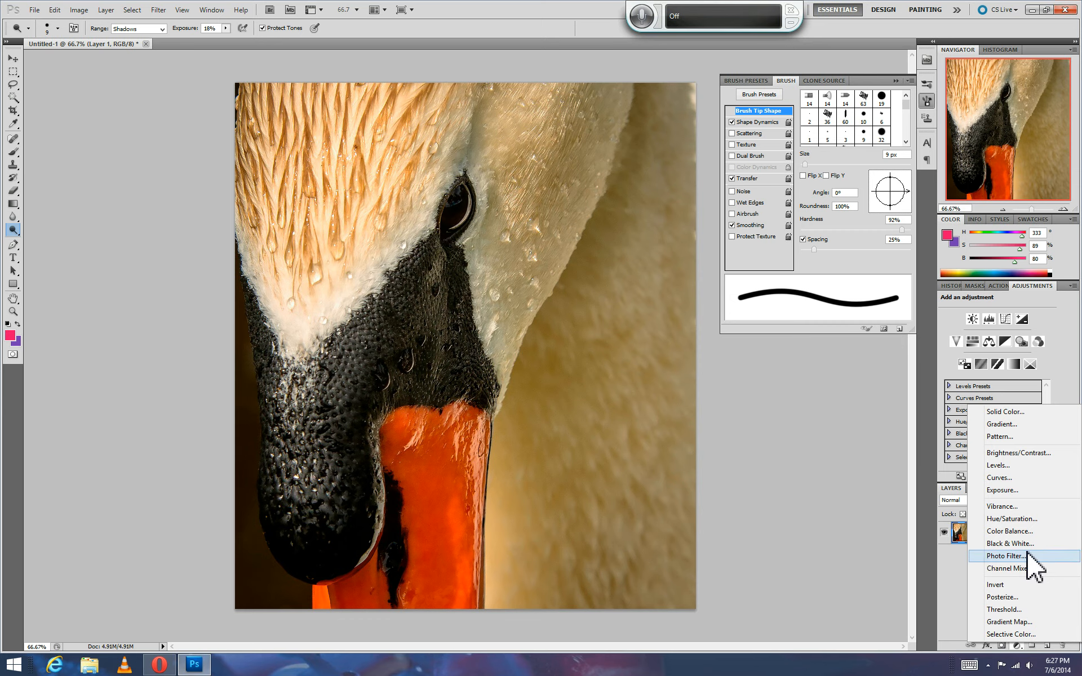
Add a Photo Filter adjustment layer using the Red filter at 100% density with Preserve Luminosity off, and invert its mask to black
{"action": "left_click", "coordinate": [1025, 556]}
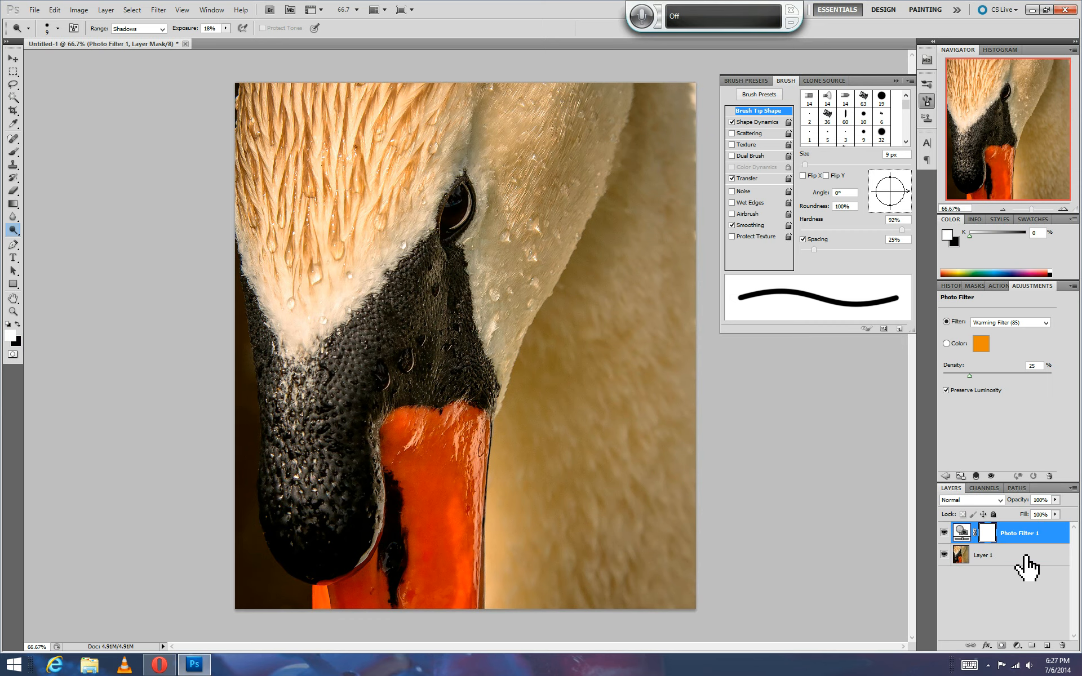
{"action": "left_click", "coordinate": [1024, 323]}
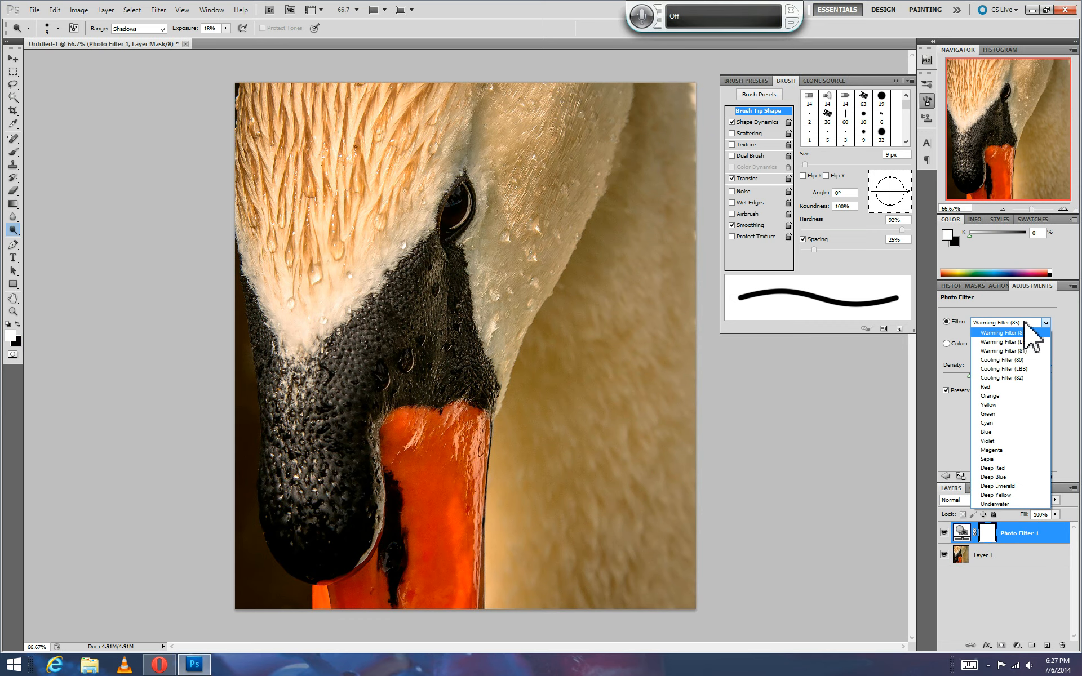
{"action": "left_click", "coordinate": [1009, 387]}
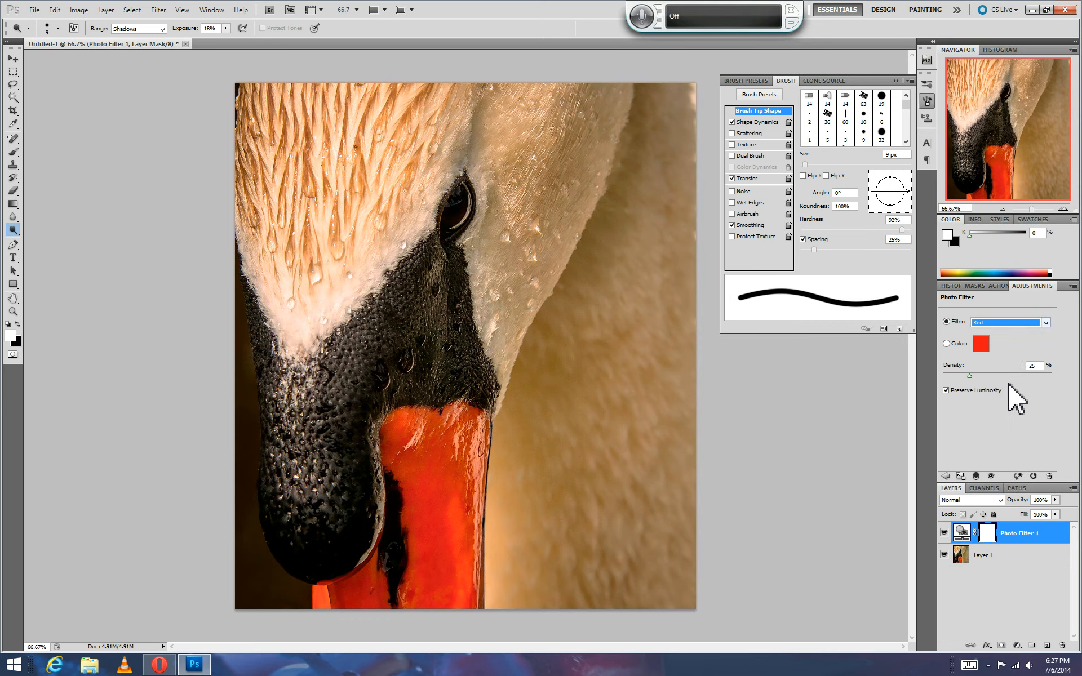
{"action": "left_click", "coordinate": [972, 390]}
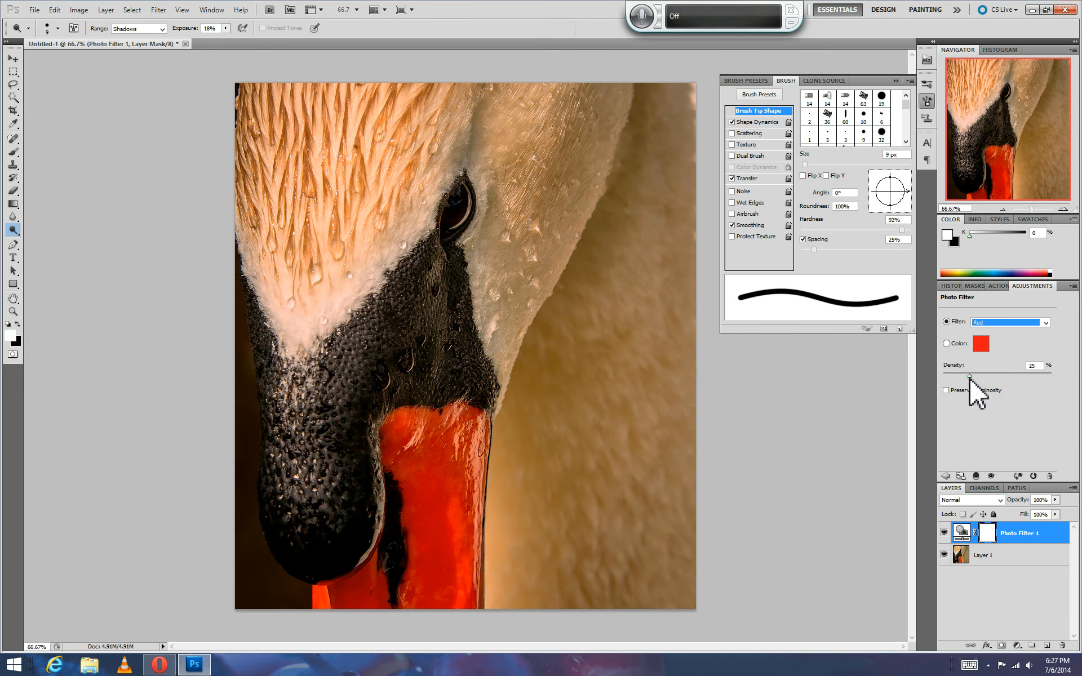
{"action": "left_click_drag", "start_coordinate": [972, 377], "coordinate": [1061, 381]}
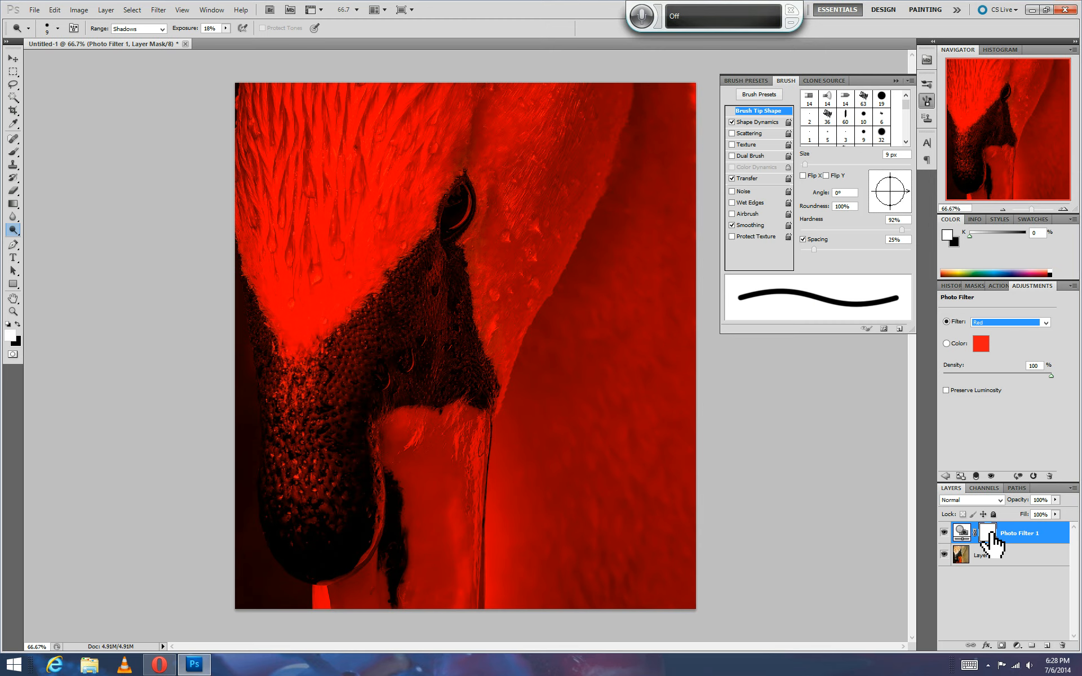
{"action": "key", "text": "ctrl+i"}
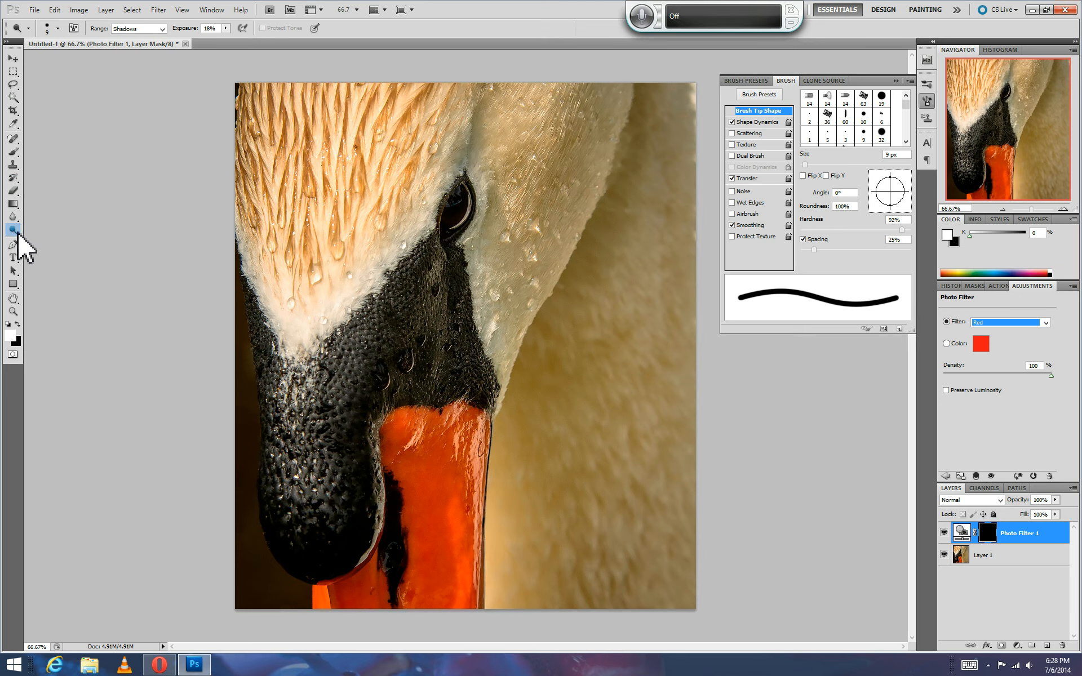
Dodge the Photo Filter mask's shadows at 18% exposure over three water drops on the forehead feathers and one behind the eye
{"action": "left_click", "coordinate": [130, 29]}
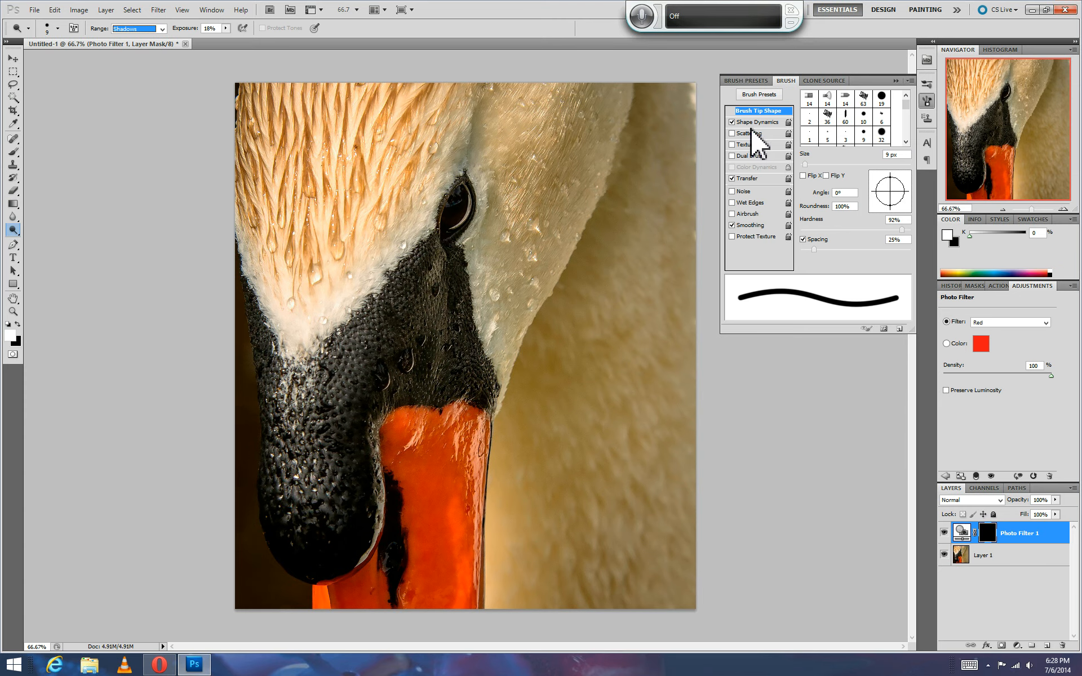
{"action": "left_click", "coordinate": [1063, 209]}
{"action": "left_click", "coordinate": [1063, 209]}
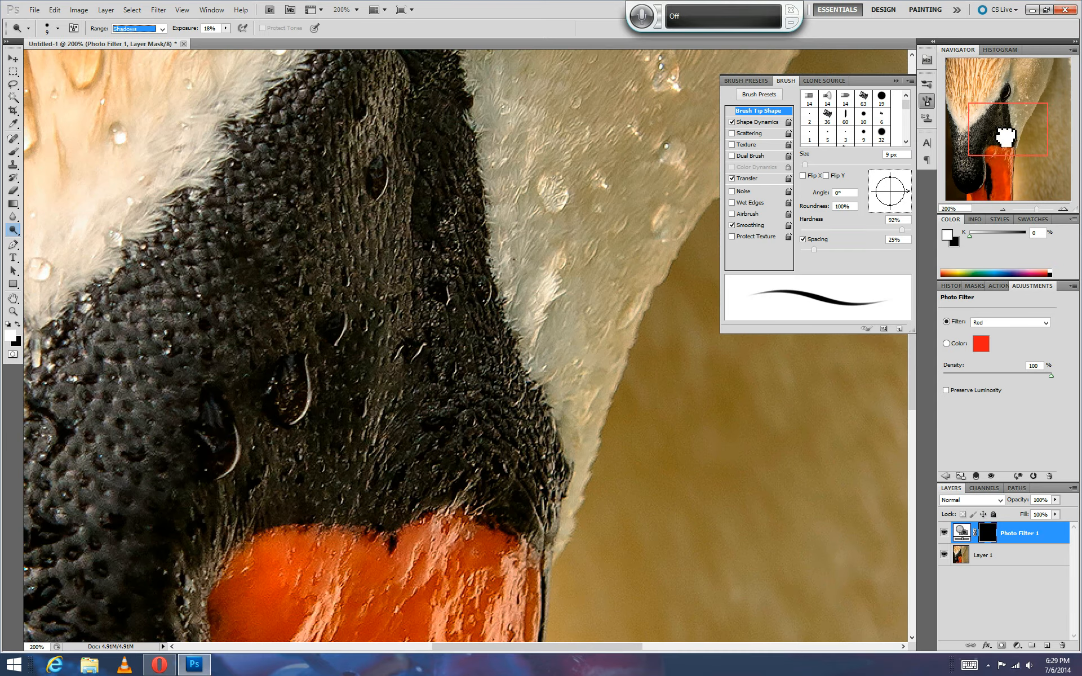
{"action": "left_click_drag", "start_coordinate": [1005, 137], "coordinate": [983, 110]}
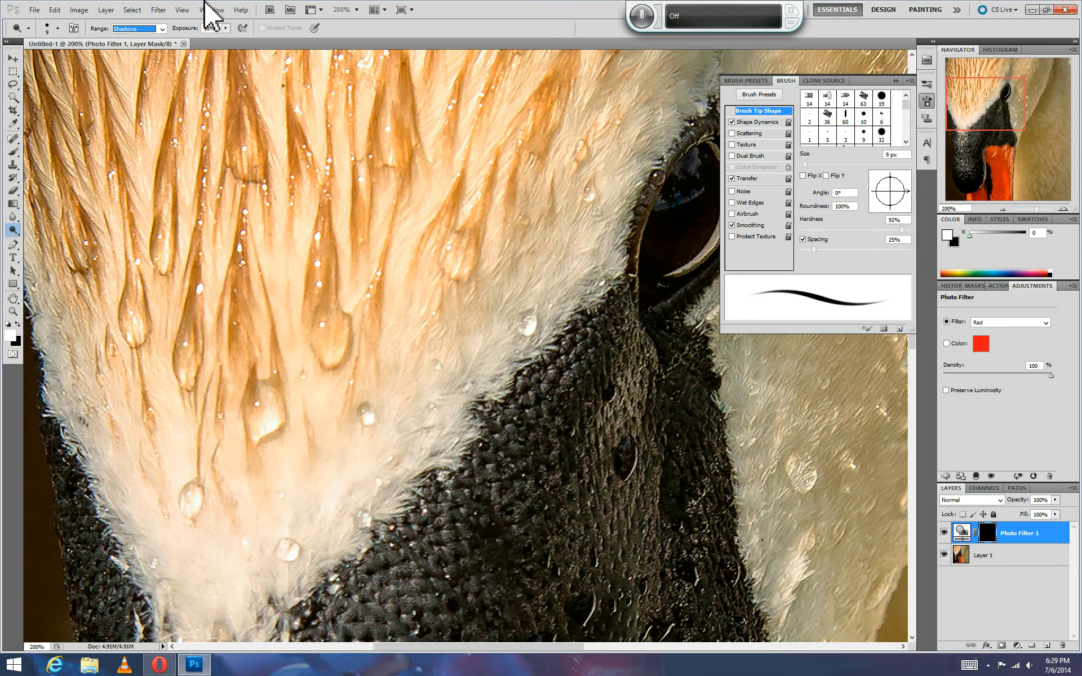
{"action": "mouse_move", "coordinate": [244, 144]}
{"action": "left_mouse_down"}
{"action": "mouse_move", "coordinate": [256, 171]}
{"action": "mouse_move", "coordinate": [249, 128]}
{"action": "mouse_move", "coordinate": [248, 143]}
{"action": "mouse_move", "coordinate": [266, 133]}
{"action": "mouse_move", "coordinate": [260, 121]}
{"action": "mouse_move", "coordinate": [265, 175]}
{"action": "mouse_move", "coordinate": [255, 151]}
{"action": "mouse_move", "coordinate": [246, 169]}
{"action": "mouse_move", "coordinate": [265, 175]}
{"action": "mouse_move", "coordinate": [270, 166]}
{"action": "mouse_move", "coordinate": [249, 164]}
{"action": "mouse_move", "coordinate": [254, 127]}
{"action": "mouse_move", "coordinate": [247, 161]}
{"action": "mouse_move", "coordinate": [233, 140]}
{"action": "mouse_move", "coordinate": [248, 174]}
{"action": "mouse_move", "coordinate": [274, 184]}
{"action": "mouse_move", "coordinate": [251, 176]}
{"action": "mouse_move", "coordinate": [269, 174]}
{"action": "mouse_move", "coordinate": [266, 150]}
{"action": "mouse_move", "coordinate": [257, 146]}
{"action": "mouse_move", "coordinate": [261, 169]}
{"action": "mouse_move", "coordinate": [258, 150]}
{"action": "mouse_move", "coordinate": [247, 179]}
{"action": "mouse_move", "coordinate": [266, 176]}
{"action": "mouse_move", "coordinate": [258, 167]}
{"action": "mouse_move", "coordinate": [258, 195]}
{"action": "mouse_move", "coordinate": [248, 160]}
{"action": "left_mouse_up"}
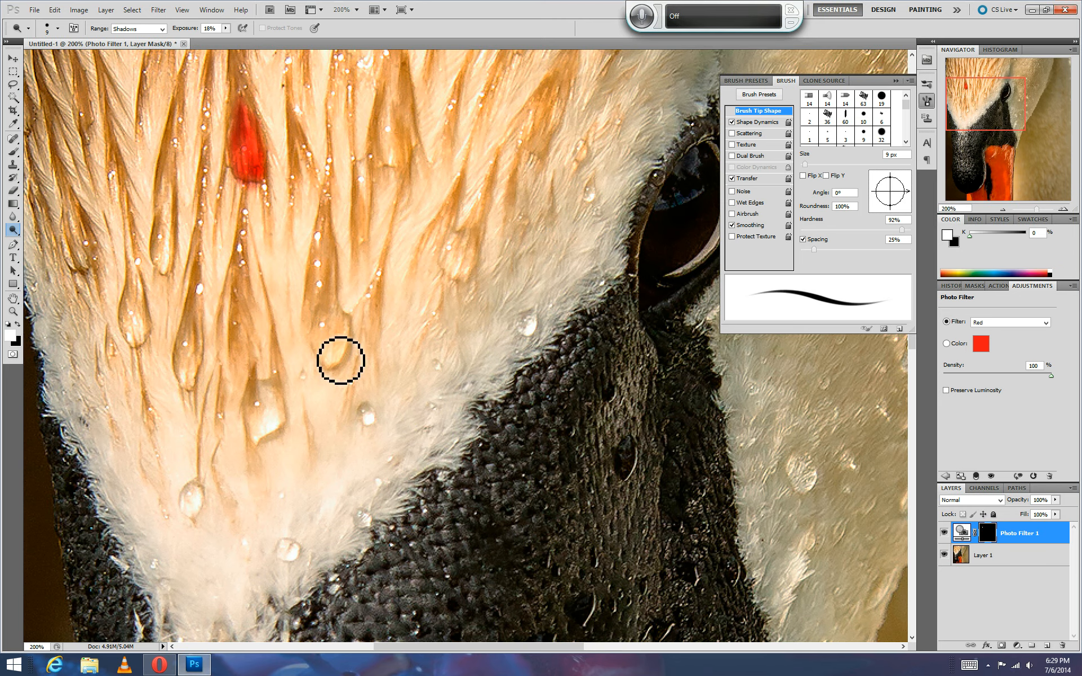
{"action": "mouse_move", "coordinate": [350, 363]}
{"action": "left_mouse_down"}
{"action": "mouse_move", "coordinate": [335, 332]}
{"action": "mouse_move", "coordinate": [331, 350]}
{"action": "mouse_move", "coordinate": [331, 333]}
{"action": "mouse_move", "coordinate": [338, 372]}
{"action": "mouse_move", "coordinate": [342, 334]}
{"action": "mouse_move", "coordinate": [348, 366]}
{"action": "mouse_move", "coordinate": [353, 343]}
{"action": "mouse_move", "coordinate": [335, 316]}
{"action": "mouse_move", "coordinate": [329, 357]}
{"action": "mouse_move", "coordinate": [338, 369]}
{"action": "mouse_move", "coordinate": [334, 314]}
{"action": "left_mouse_up"}
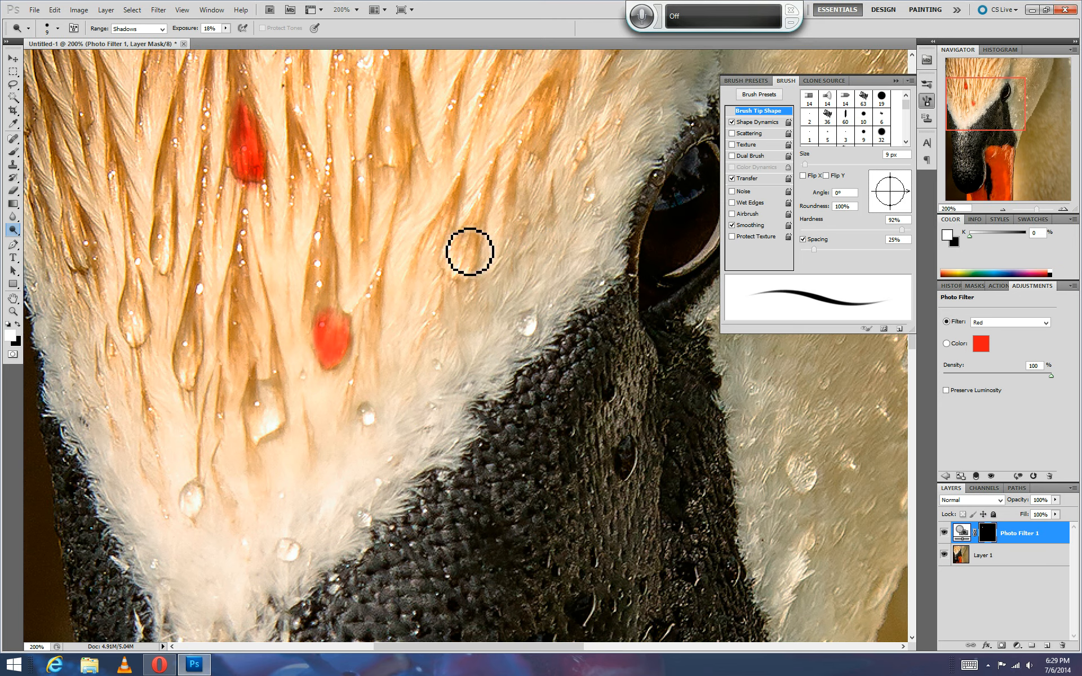
{"action": "mouse_move", "coordinate": [469, 251]}
{"action": "left_mouse_down"}
{"action": "mouse_move", "coordinate": [456, 271]}
{"action": "mouse_move", "coordinate": [459, 261]}
{"action": "mouse_move", "coordinate": [479, 267]}
{"action": "mouse_move", "coordinate": [474, 255]}
{"action": "mouse_move", "coordinate": [461, 277]}
{"action": "mouse_move", "coordinate": [477, 263]}
{"action": "mouse_move", "coordinate": [461, 256]}
{"action": "mouse_move", "coordinate": [464, 279]}
{"action": "mouse_move", "coordinate": [460, 247]}
{"action": "mouse_move", "coordinate": [473, 284]}
{"action": "mouse_move", "coordinate": [475, 256]}
{"action": "left_mouse_up"}
{"action": "mouse_move", "coordinate": [336, 345]}
{"action": "left_mouse_down"}
{"action": "mouse_move", "coordinate": [348, 342]}
{"action": "mouse_move", "coordinate": [345, 321]}
{"action": "mouse_move", "coordinate": [346, 363]}
{"action": "mouse_move", "coordinate": [338, 321]}
{"action": "mouse_move", "coordinate": [343, 362]}
{"action": "mouse_move", "coordinate": [344, 342]}
{"action": "left_mouse_up"}
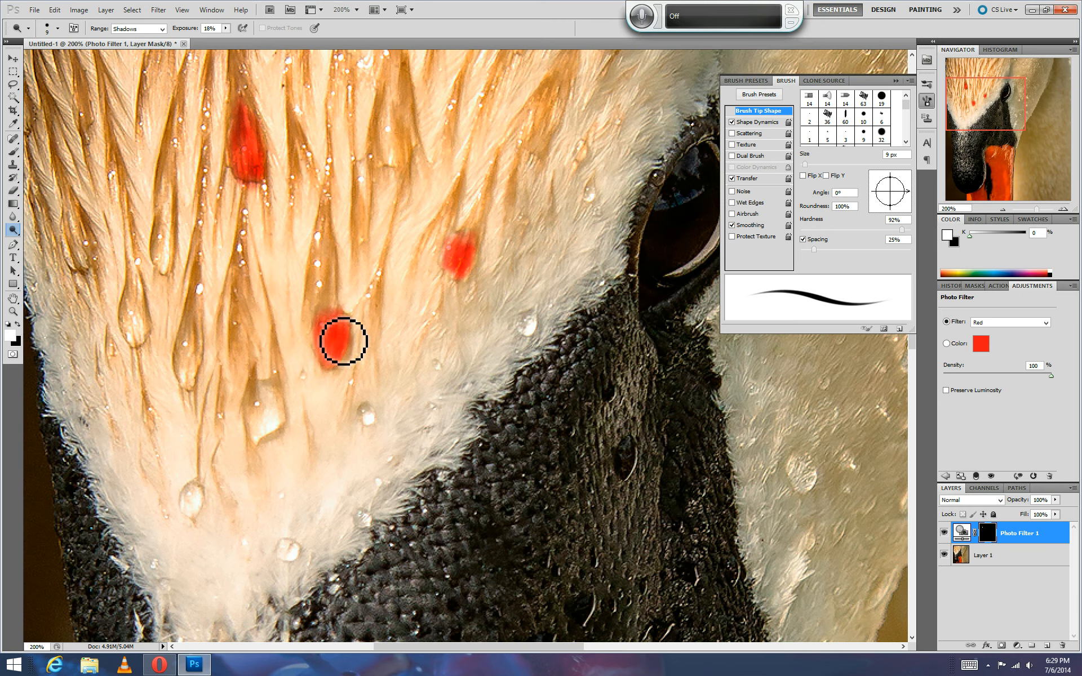
{"action": "mouse_move", "coordinate": [256, 140]}
{"action": "left_mouse_down"}
{"action": "mouse_move", "coordinate": [252, 179]}
{"action": "mouse_move", "coordinate": [260, 147]}
{"action": "mouse_move", "coordinate": [271, 155]}
{"action": "mouse_move", "coordinate": [244, 145]}
{"action": "left_mouse_up"}
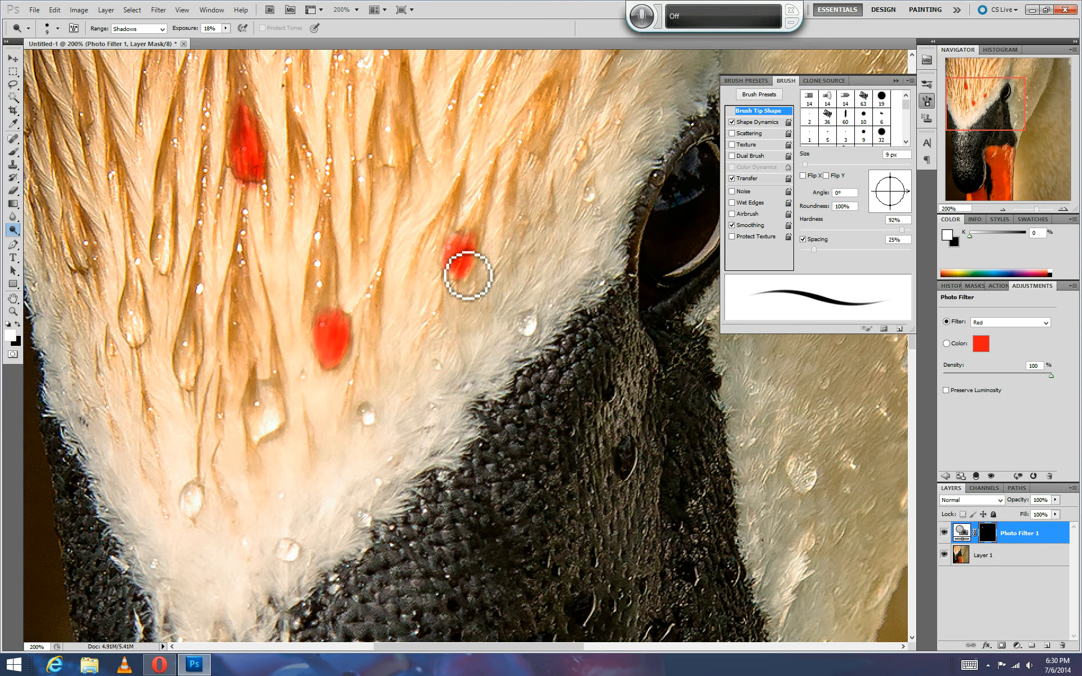
{"action": "mouse_move", "coordinate": [472, 266]}
{"action": "left_mouse_down"}
{"action": "mouse_move", "coordinate": [464, 251]}
{"action": "mouse_move", "coordinate": [456, 275]}
{"action": "mouse_move", "coordinate": [466, 242]}
{"action": "left_mouse_up"}
{"action": "left_click_drag", "start_coordinate": [993, 87], "coordinate": [1025, 93]}
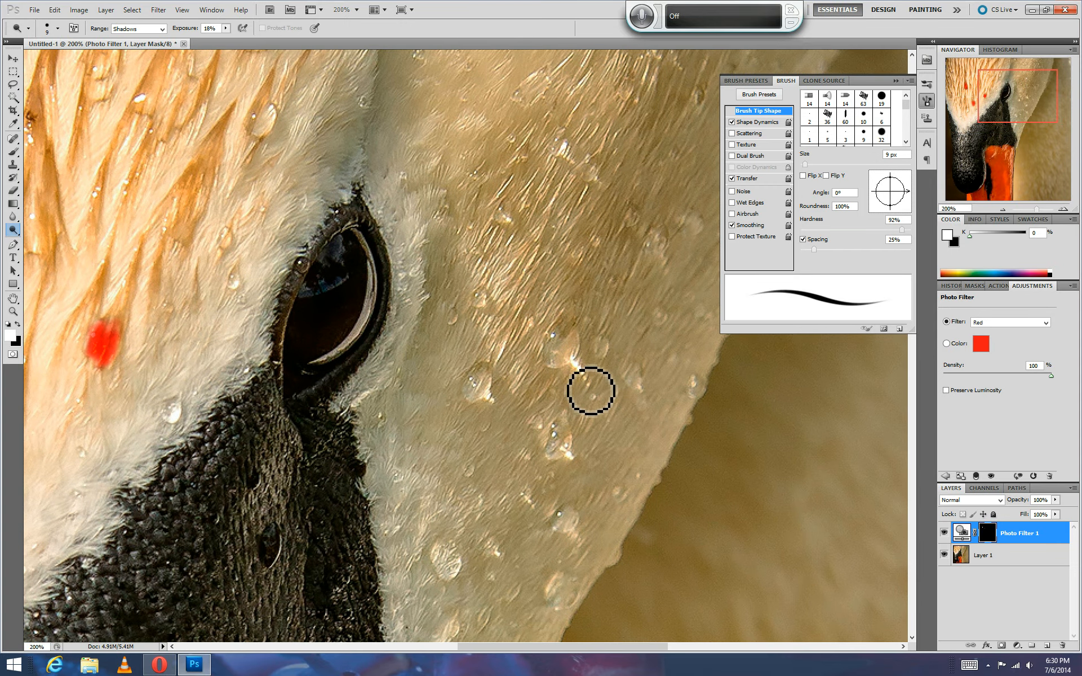
{"action": "mouse_move", "coordinate": [578, 362]}
{"action": "left_mouse_down"}
{"action": "mouse_move", "coordinate": [566, 339]}
{"action": "mouse_move", "coordinate": [559, 375]}
{"action": "mouse_move", "coordinate": [571, 332]}
{"action": "mouse_move", "coordinate": [569, 349]}
{"action": "mouse_move", "coordinate": [585, 338]}
{"action": "mouse_move", "coordinate": [570, 344]}
{"action": "mouse_move", "coordinate": [576, 363]}
{"action": "mouse_move", "coordinate": [566, 373]}
{"action": "mouse_move", "coordinate": [573, 348]}
{"action": "mouse_move", "coordinate": [557, 372]}
{"action": "mouse_move", "coordinate": [581, 354]}
{"action": "mouse_move", "coordinate": [586, 341]}
{"action": "mouse_move", "coordinate": [574, 335]}
{"action": "mouse_move", "coordinate": [558, 366]}
{"action": "mouse_move", "coordinate": [581, 362]}
{"action": "mouse_move", "coordinate": [575, 345]}
{"action": "mouse_move", "coordinate": [561, 366]}
{"action": "mouse_move", "coordinate": [592, 324]}
{"action": "left_mouse_up"}
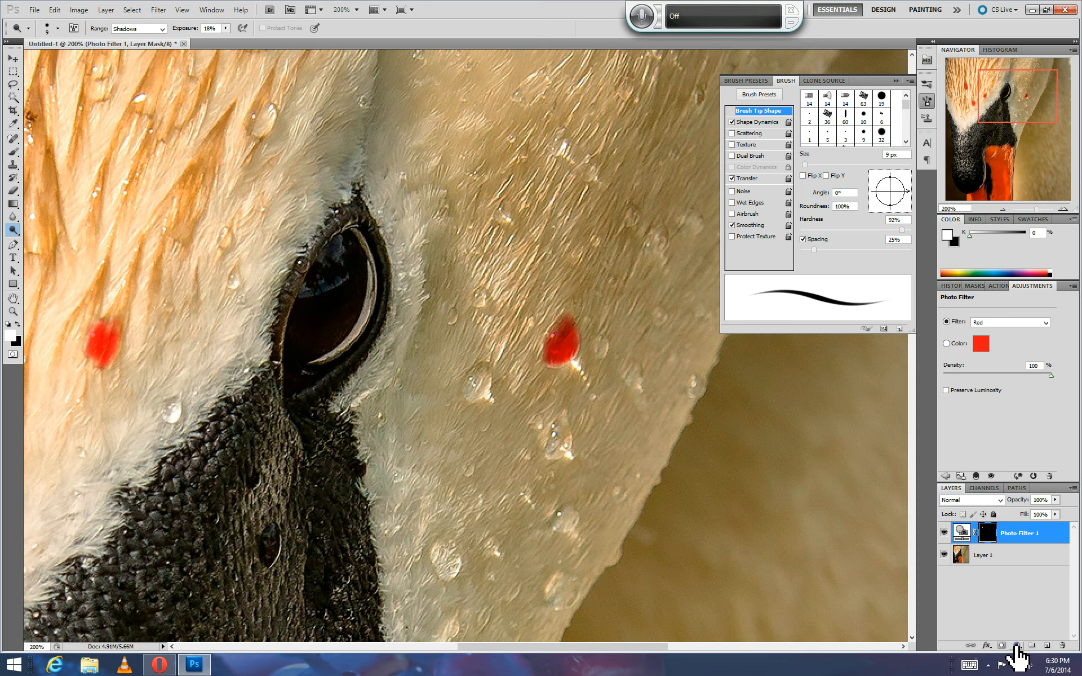
Remove the bright highlight streak beside the red drop behind the eye on Layer 1 with the content-aware Spot Healing Brush
{"action": "left_click", "coordinate": [979, 558]}
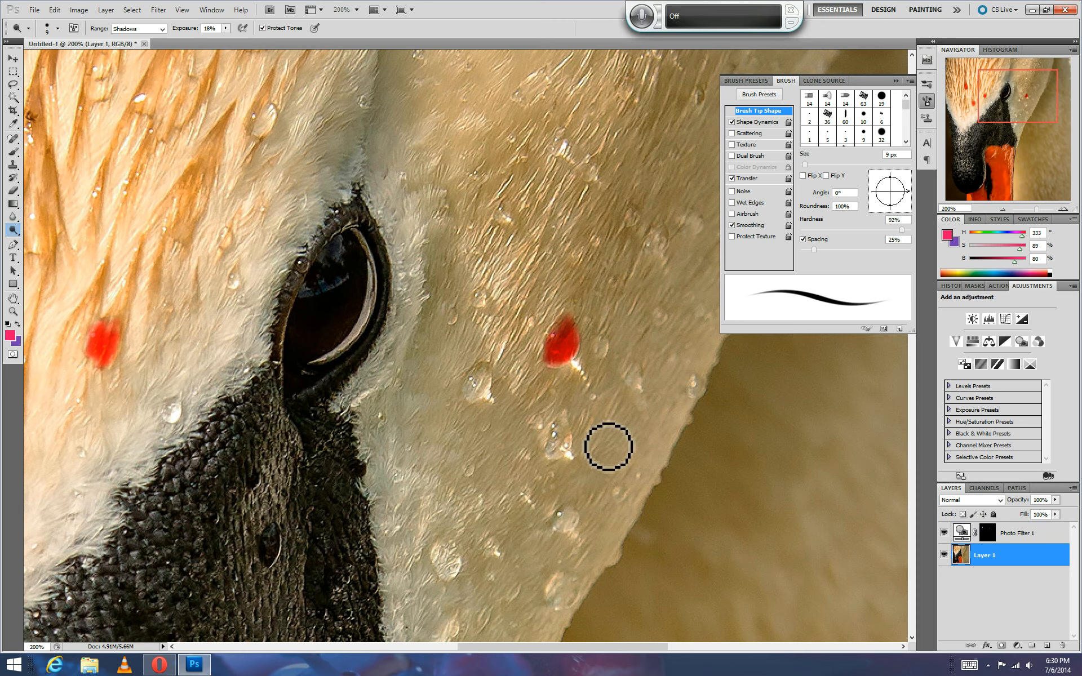
{"action": "left_click", "coordinate": [14, 139]}
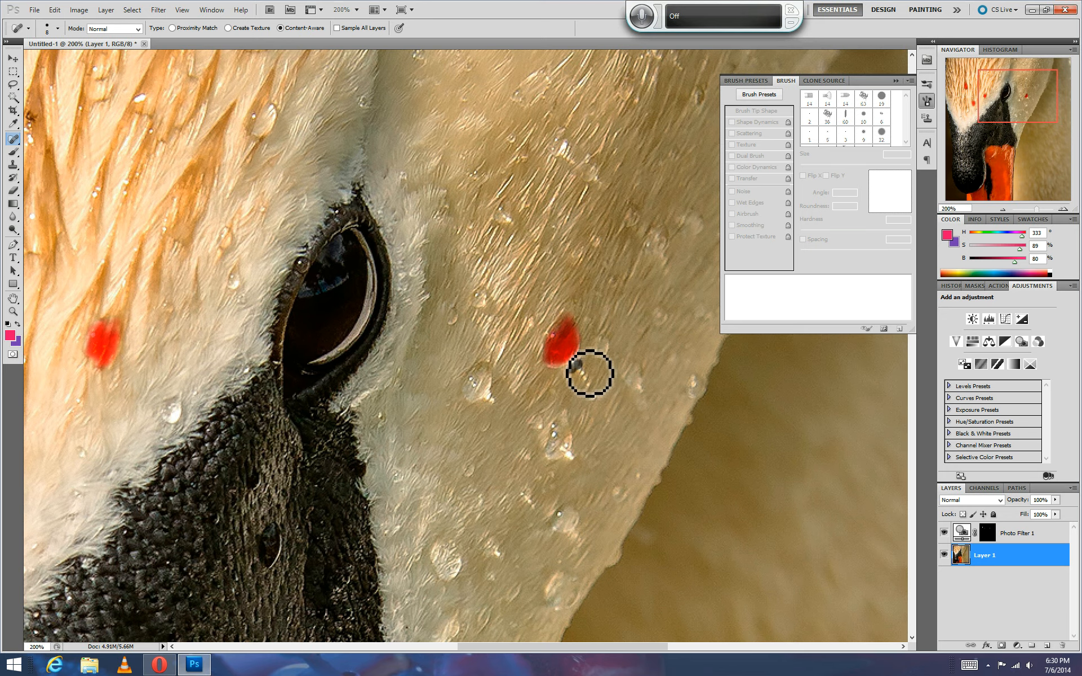
{"action": "mouse_move", "coordinate": [590, 370]}
{"action": "left_mouse_down"}
{"action": "mouse_move", "coordinate": [594, 385]}
{"action": "mouse_move", "coordinate": [586, 379]}
{"action": "left_mouse_up"}
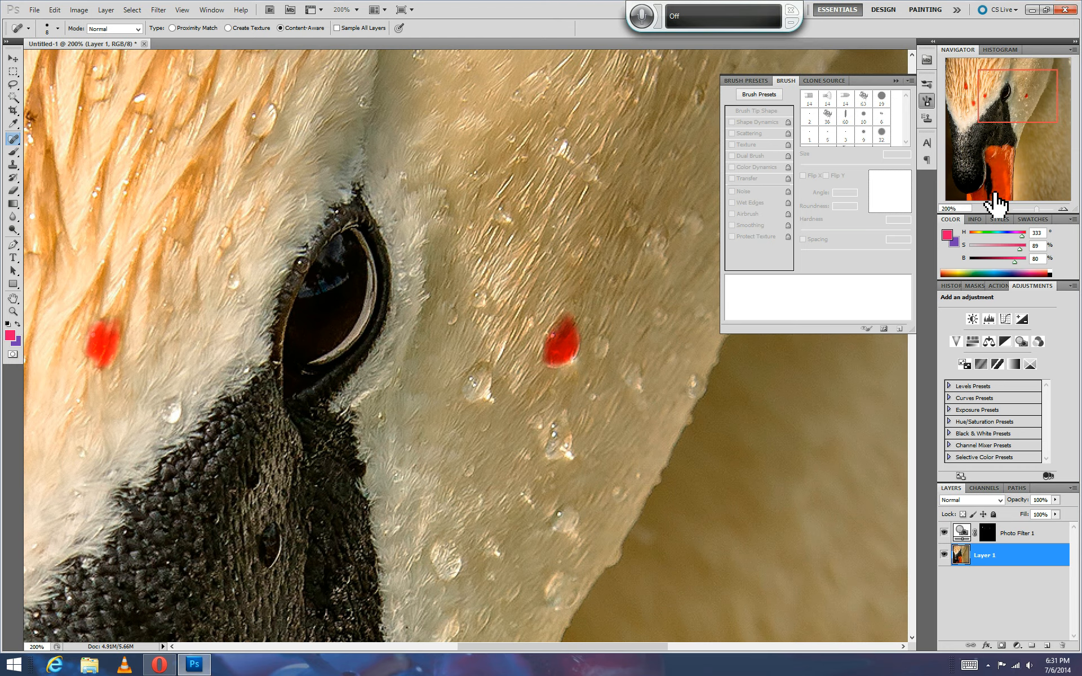
Select the Photo Filter 1 adjustment layer with all four red drops in view at 100% zoom
{"action": "left_click", "coordinate": [1003, 209]}
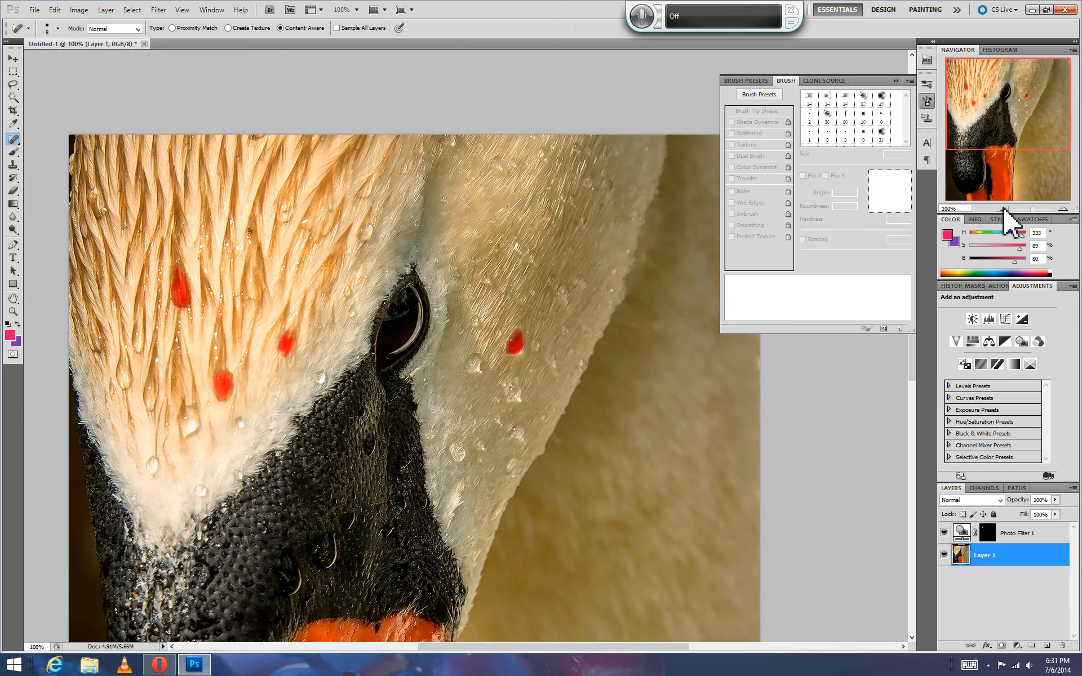
{"action": "left_click_drag", "start_coordinate": [1009, 109], "coordinate": [950, 132]}
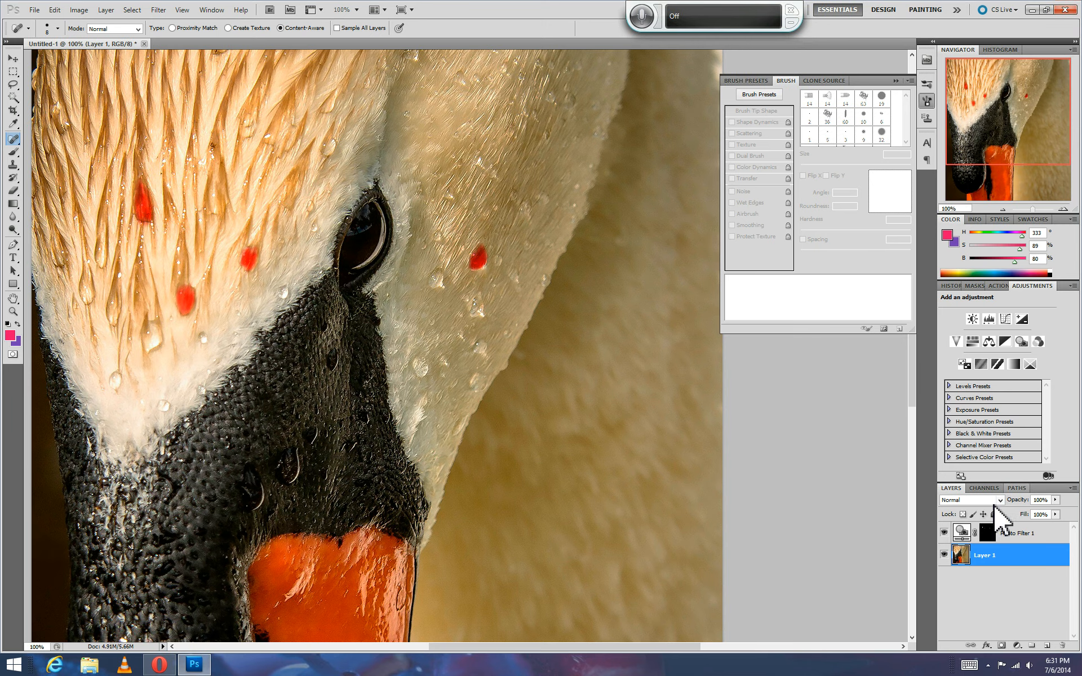
{"action": "left_click", "coordinate": [975, 537]}
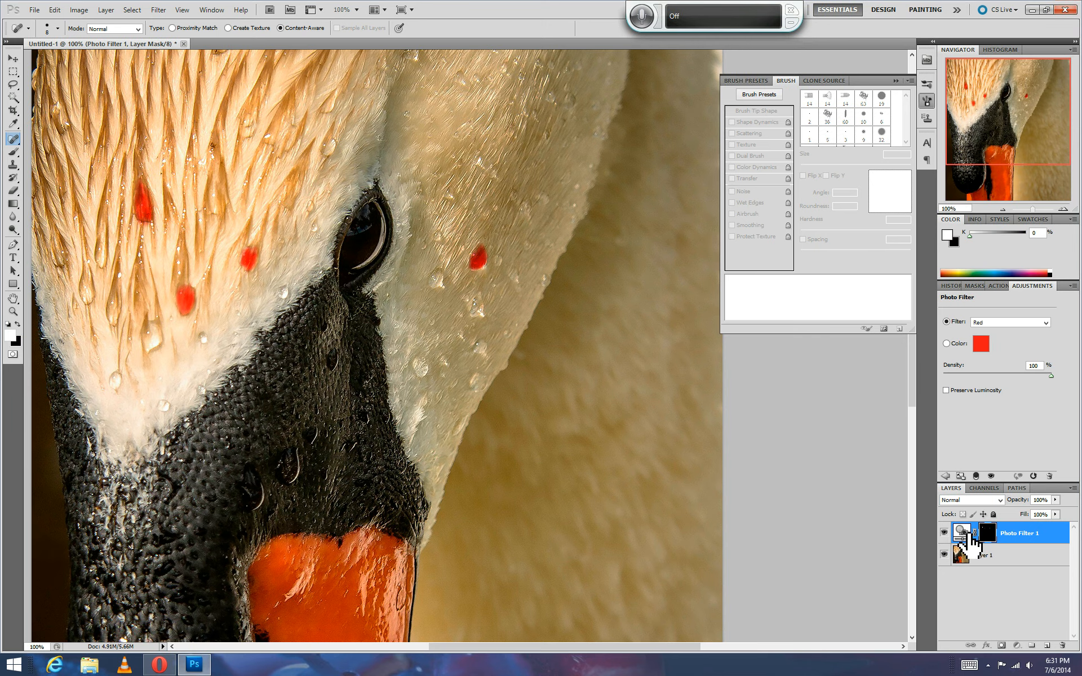
{"action": "left_click", "coordinate": [1016, 645]}
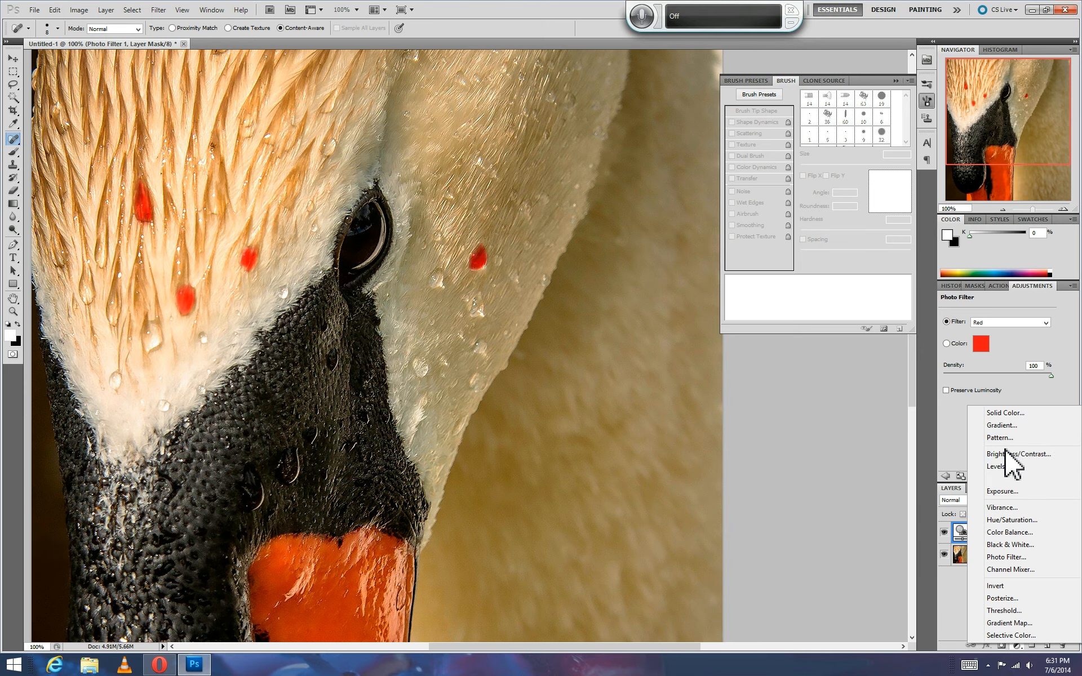
{"action": "left_click", "coordinate": [1027, 463]}
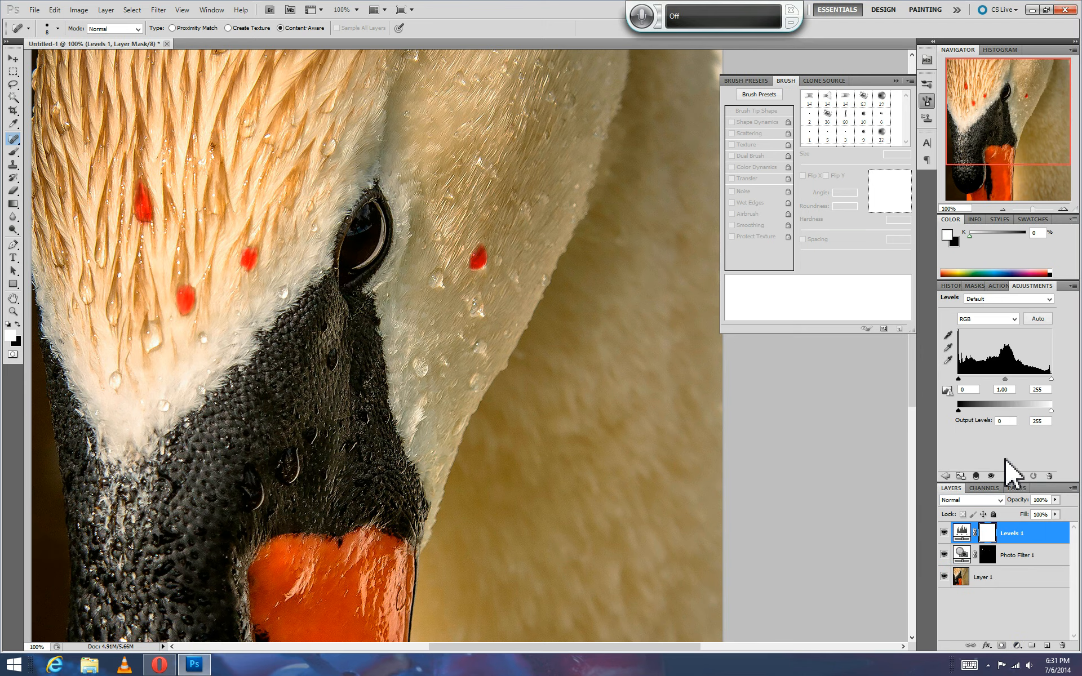
{"action": "key", "text": "Delete"}
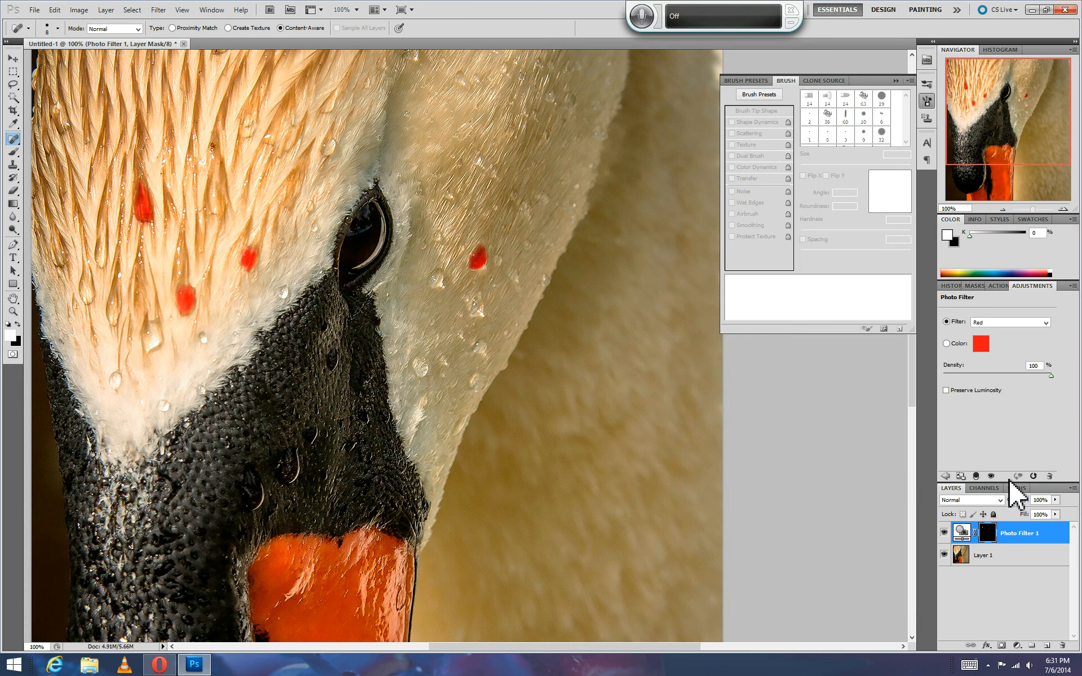
Add a Brightness/Contrast adjustment layer above the Photo Filter layer and delete its layer mask
{"action": "left_click", "coordinate": [1017, 646]}
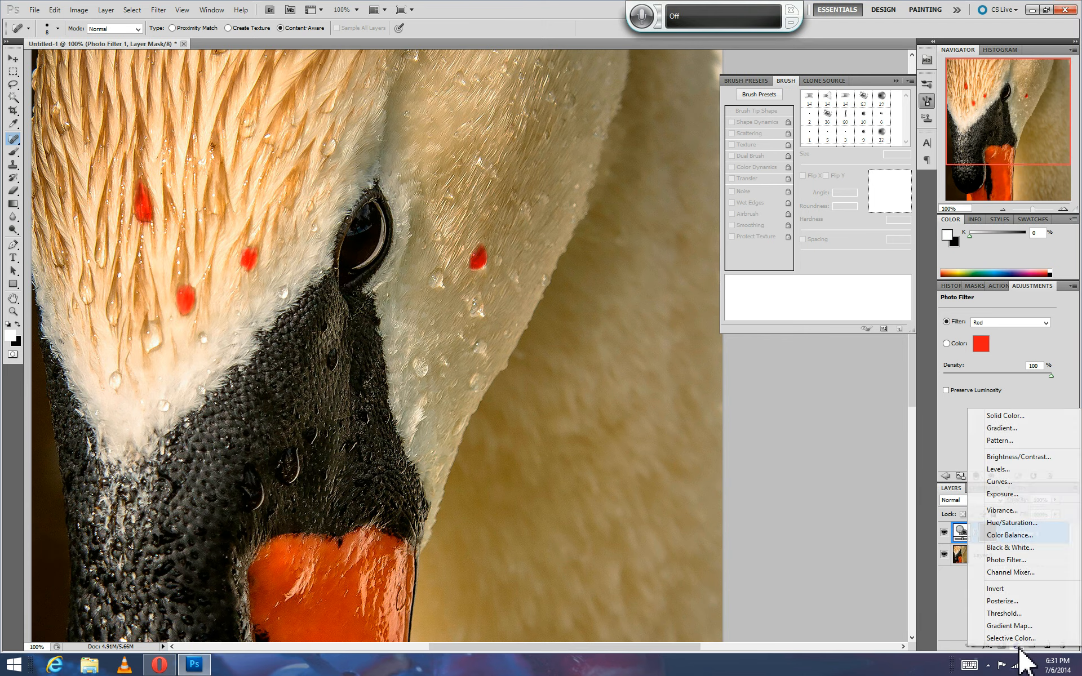
{"action": "left_click", "coordinate": [1023, 457]}
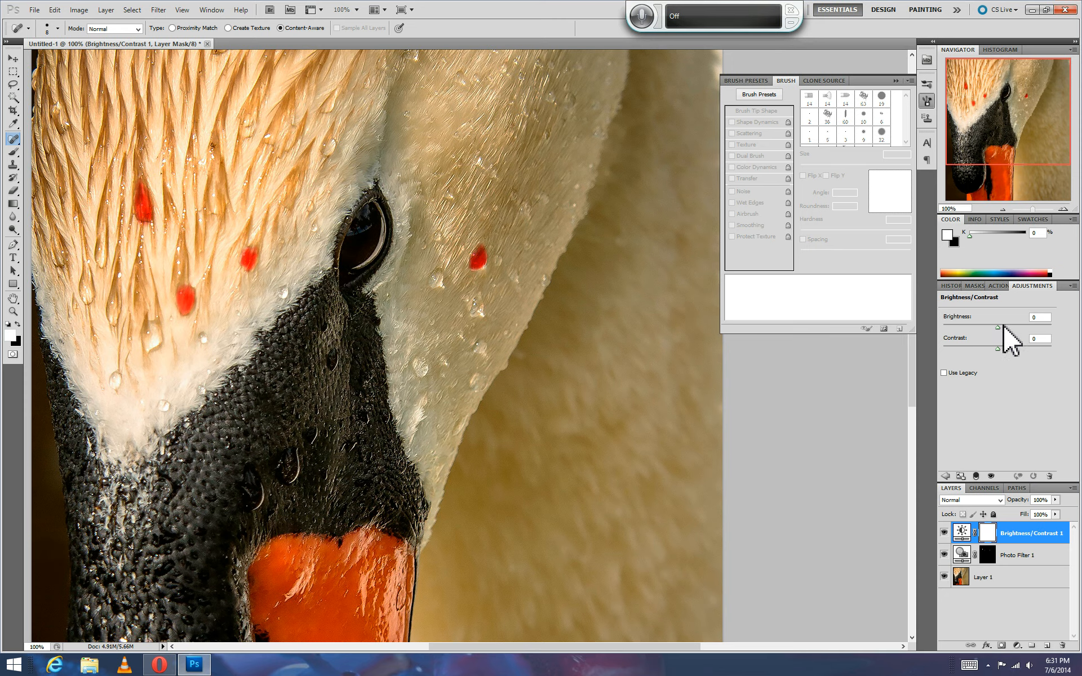
{"action": "right_click", "coordinate": [988, 537]}
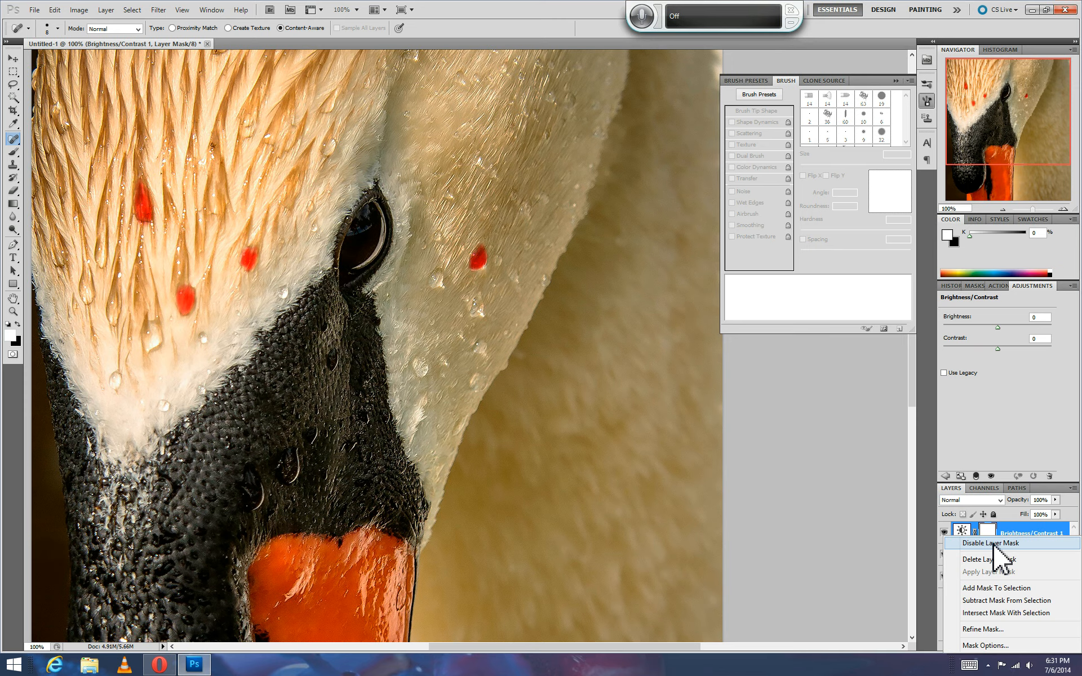
{"action": "left_click", "coordinate": [994, 559]}
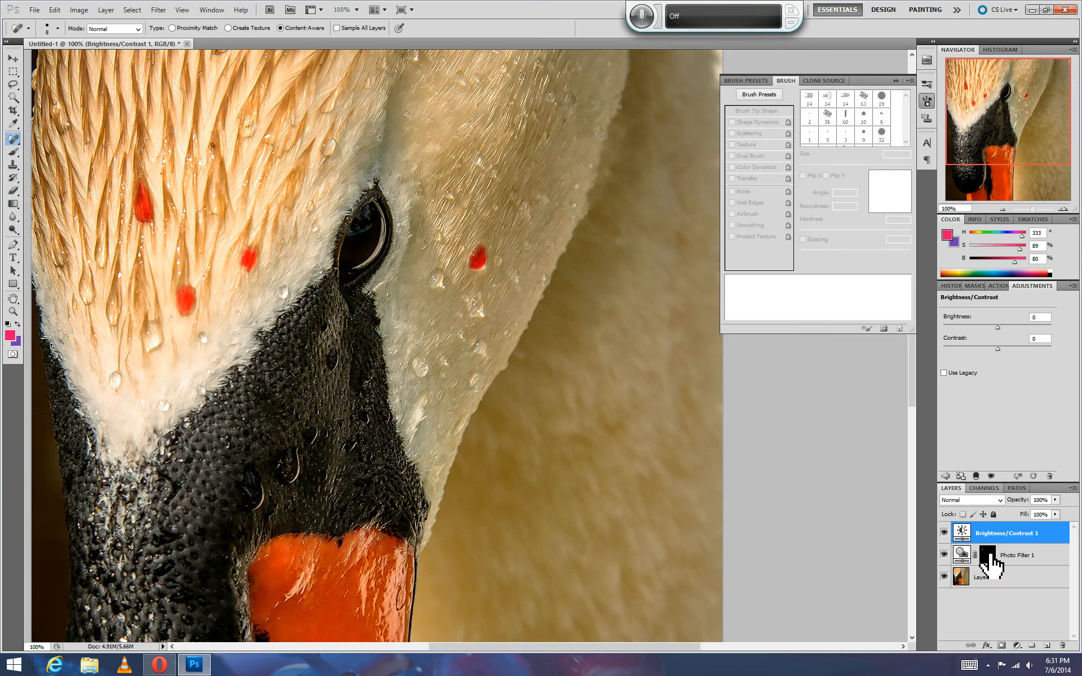
Load the Photo Filter layer's mask as a selection and create a mask from it on the Brightness/Contrast layer
{"action": "left_click", "coordinate": [988, 551]}
{"action": "right_click", "coordinate": [990, 554]}
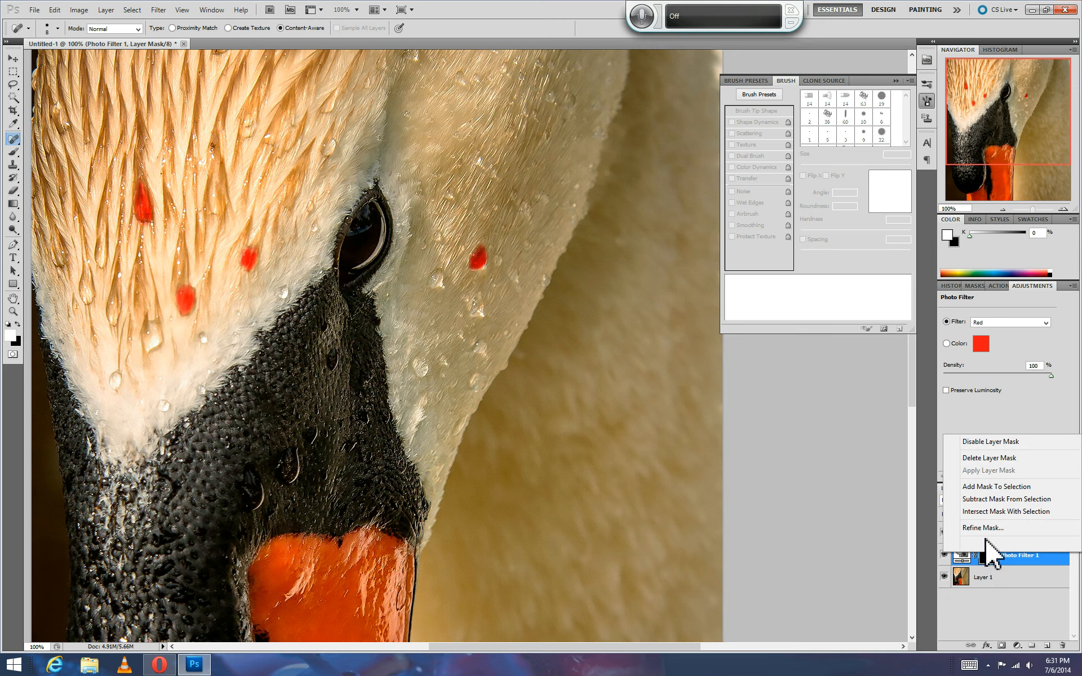
{"action": "left_click", "coordinate": [979, 490]}
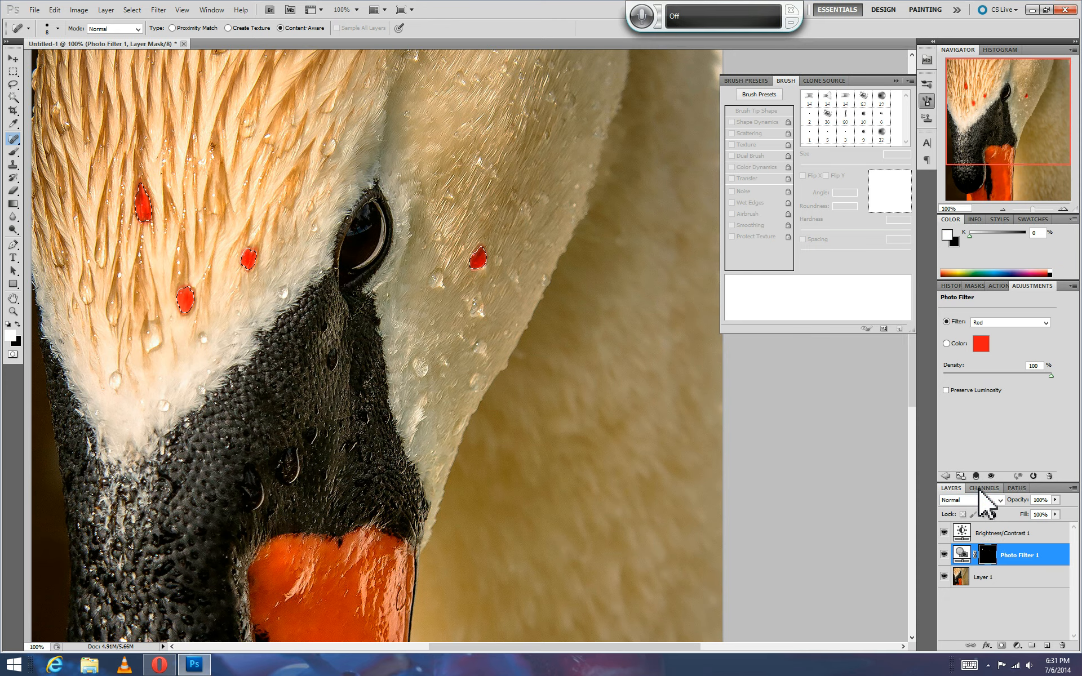
{"action": "left_click", "coordinate": [993, 534]}
{"action": "left_click", "coordinate": [1002, 645]}
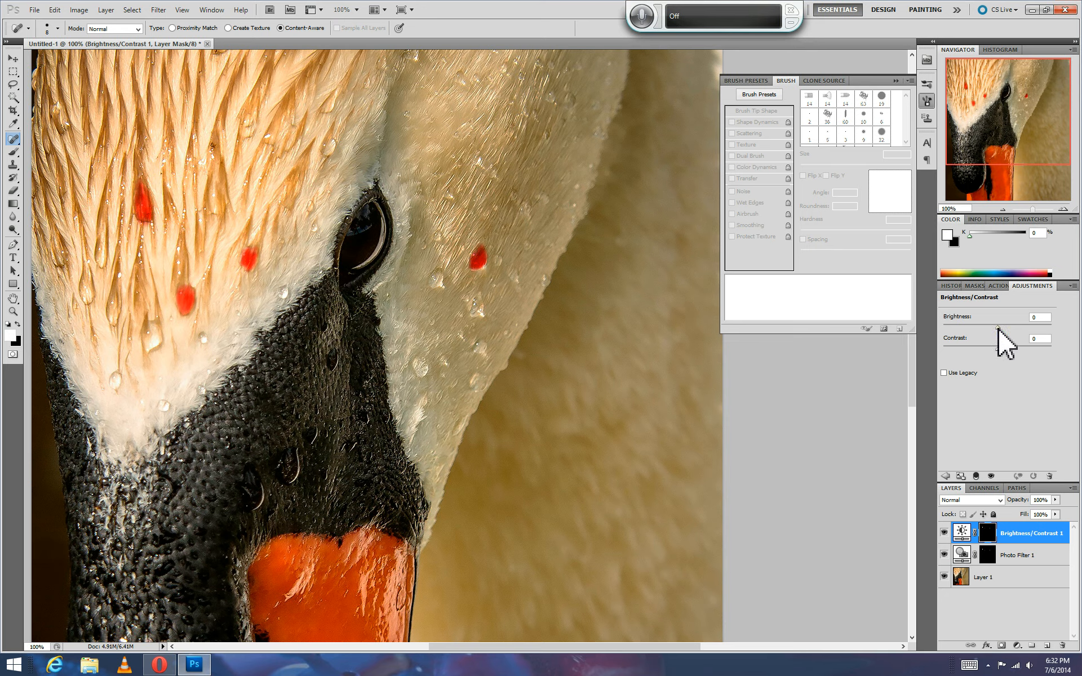
Set the Brightness/Contrast adjustment on the red drops to brightness -46 and contrast 57
{"action": "left_click_drag", "start_coordinate": [998, 328], "coordinate": [1029, 353]}
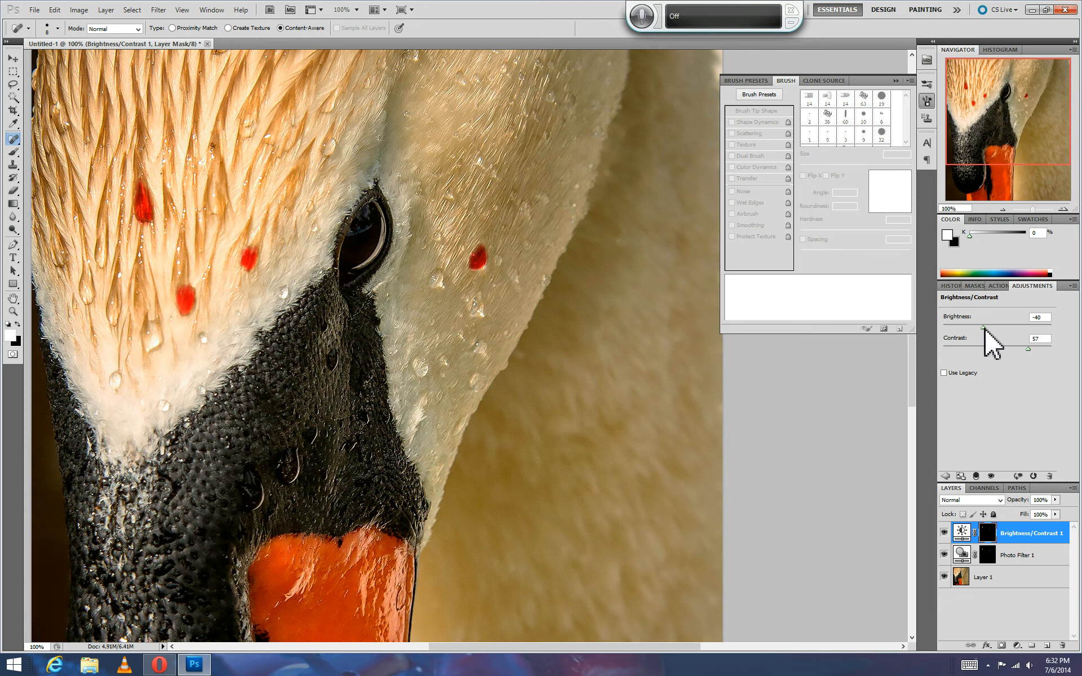
{"action": "left_click_drag", "start_coordinate": [988, 329], "coordinate": [986, 327]}
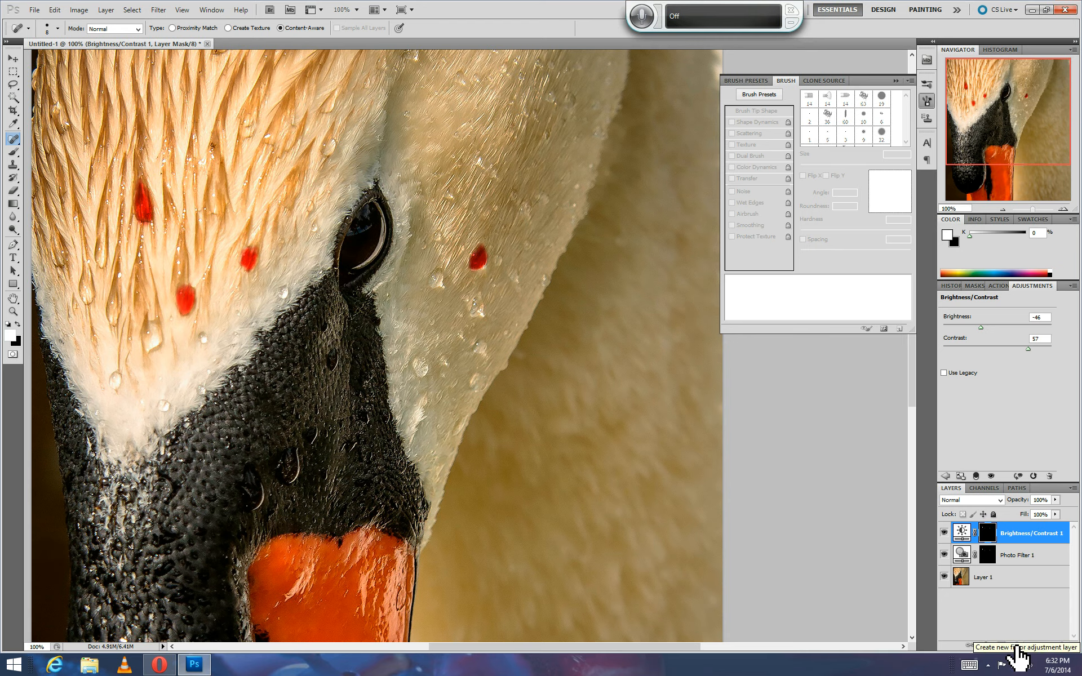
{"action": "left_click", "coordinate": [988, 665]}
{"action": "right_click", "coordinate": [970, 609]}
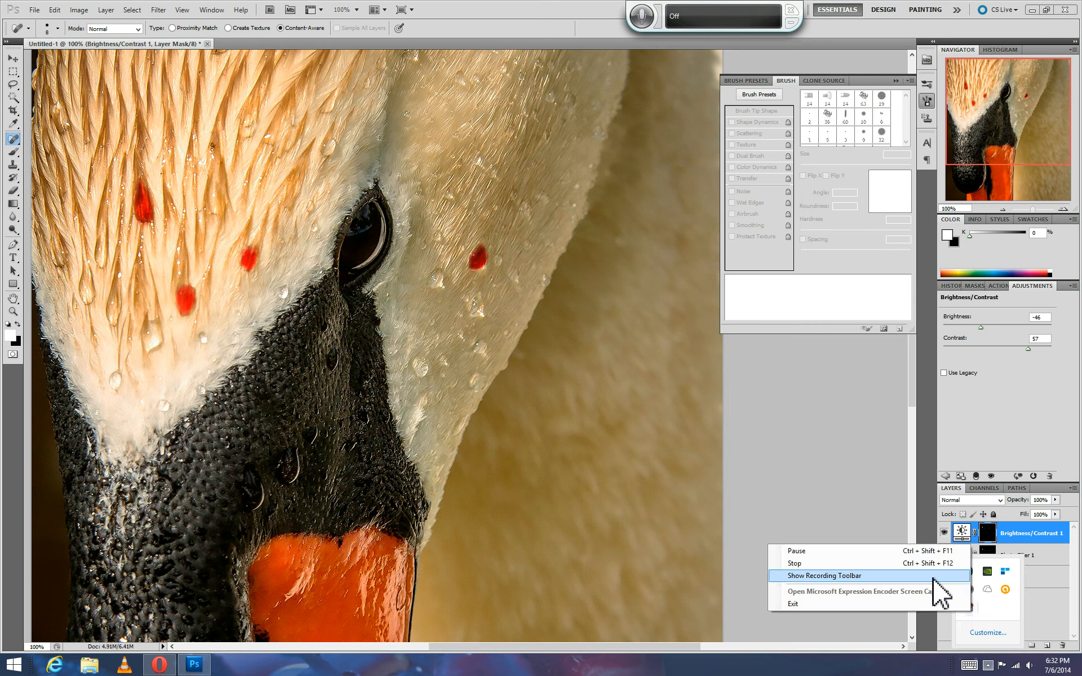